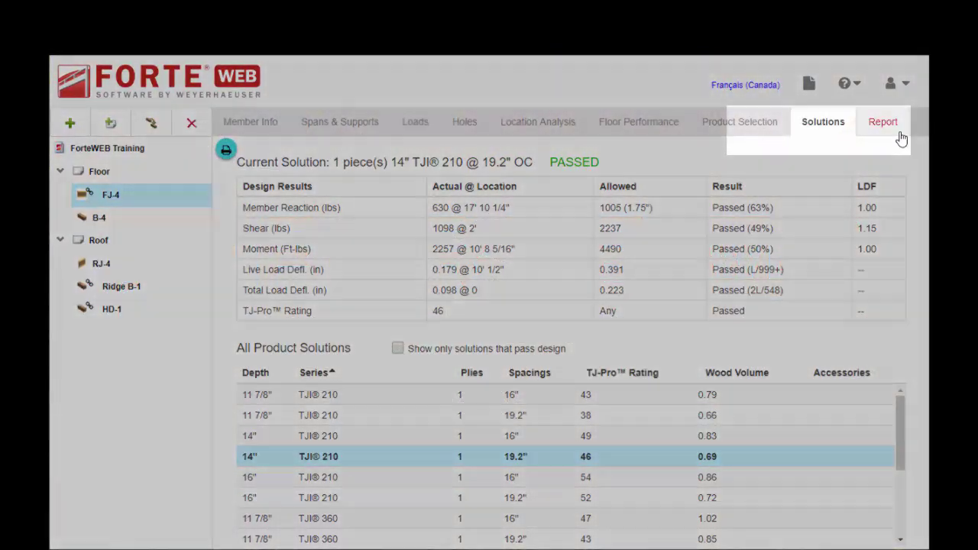
# Step: Show the Member Report for floor joist FJ-4, a 14" TJI 210 at 19.2" OC
pyautogui.click(887, 134)
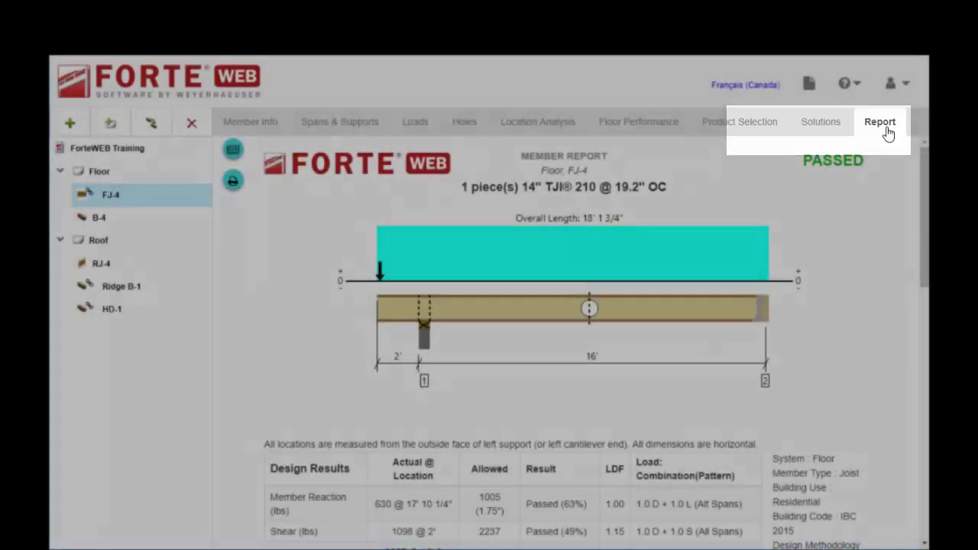
pyautogui.scroll(-3, 888, 201)
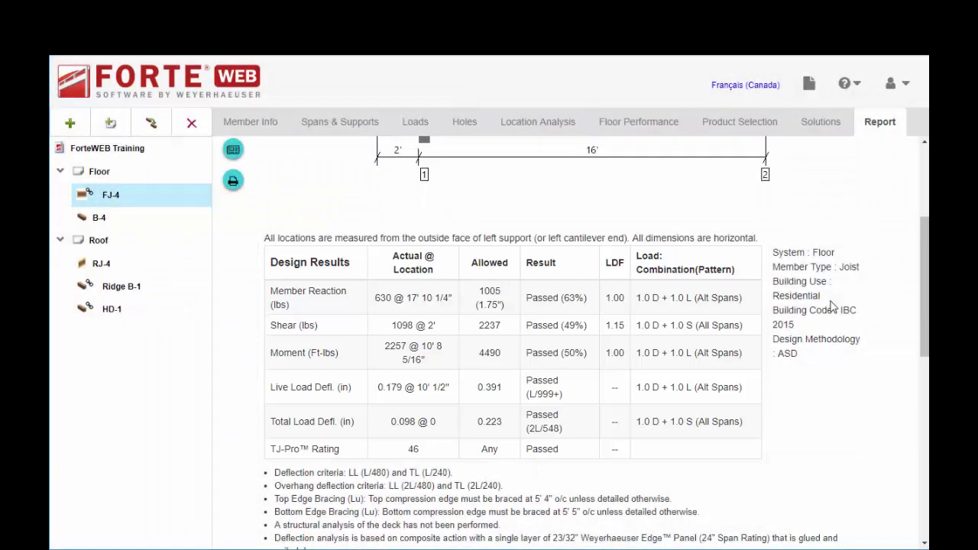
pyautogui.scroll(-2, 833, 306)
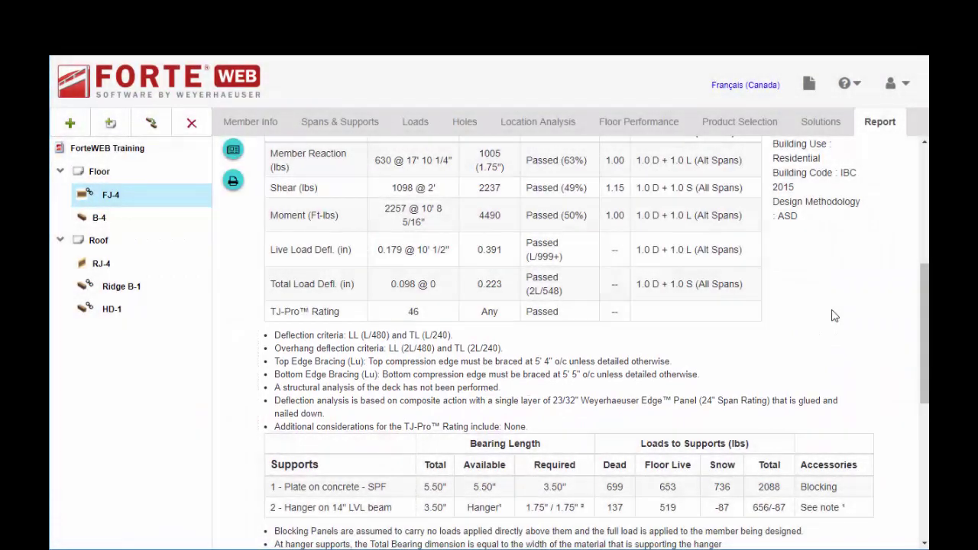
pyautogui.scroll(-2, 834, 316)
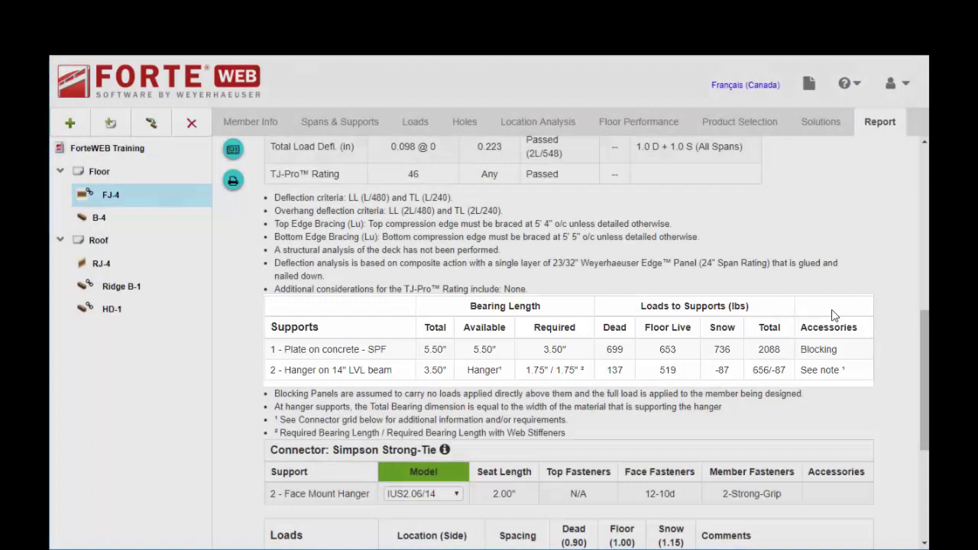
pyautogui.scroll(-1, 834, 315)
pyautogui.scroll(-1, 379, 314)
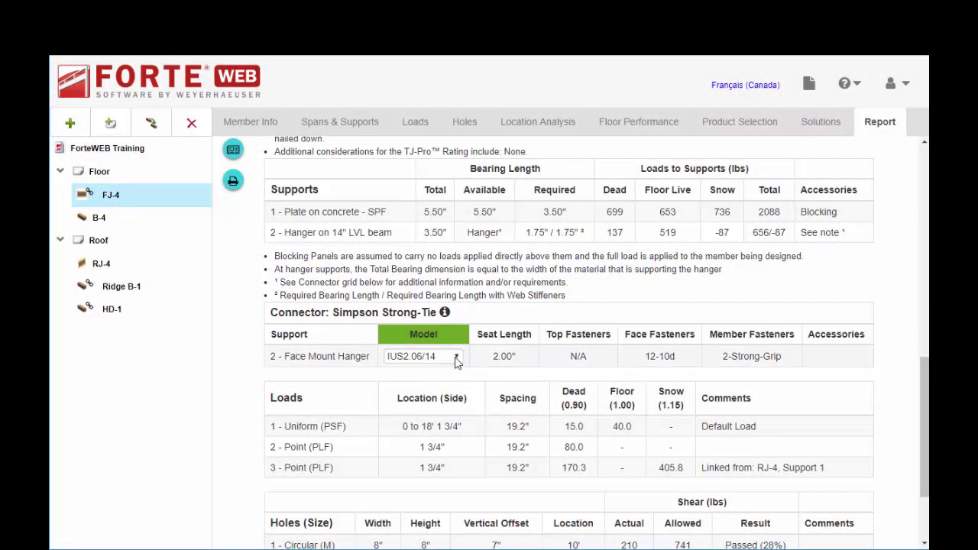
pyautogui.click(456, 358)
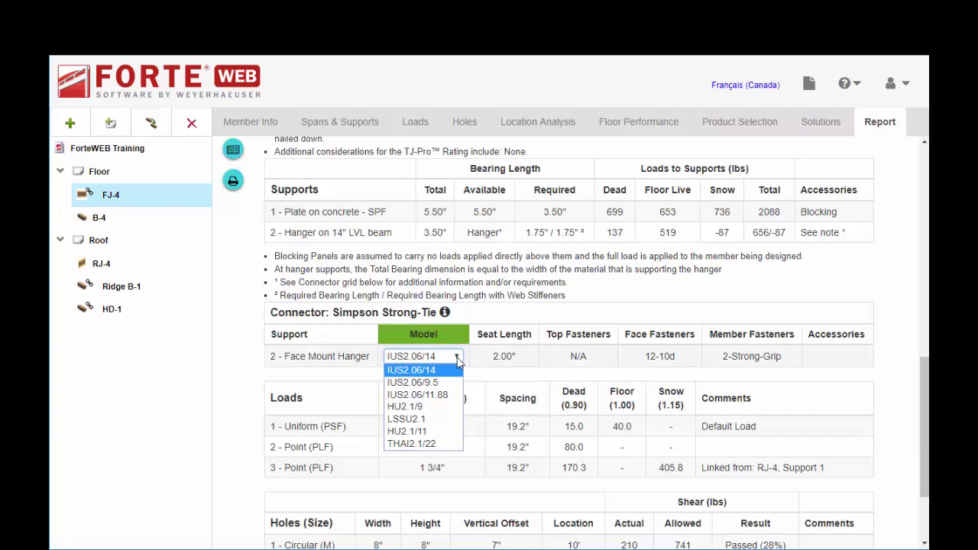
pyautogui.click(457, 361)
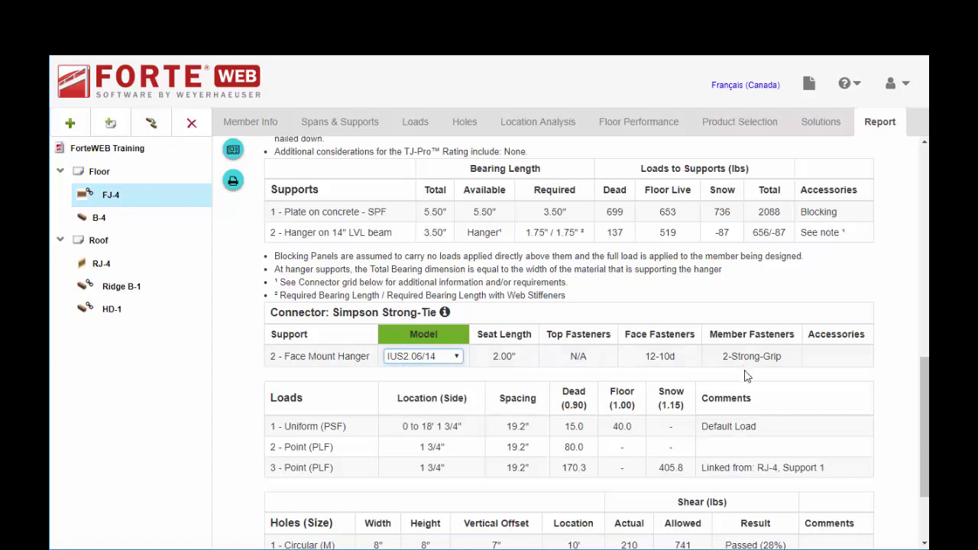
pyautogui.scroll(-3, 748, 377)
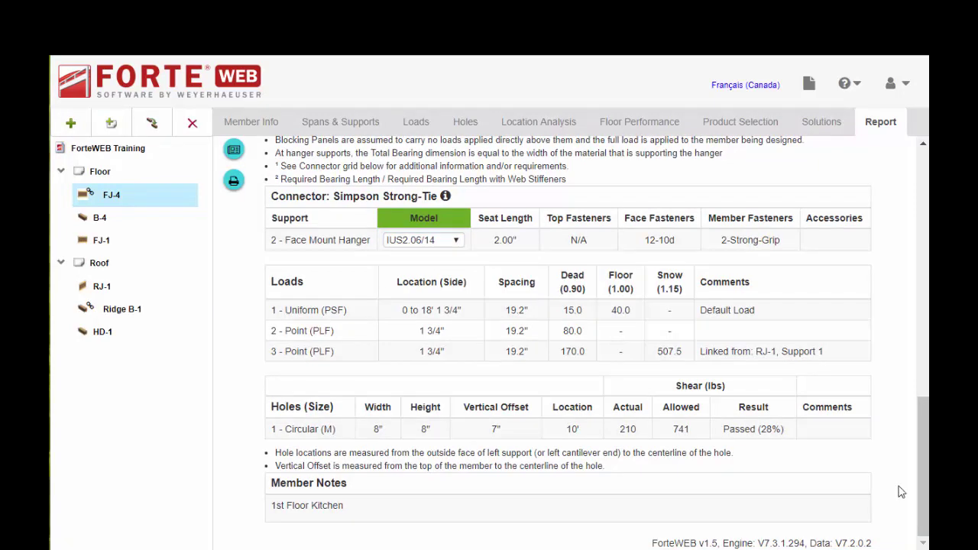
pyautogui.scroll(5, 900, 492)
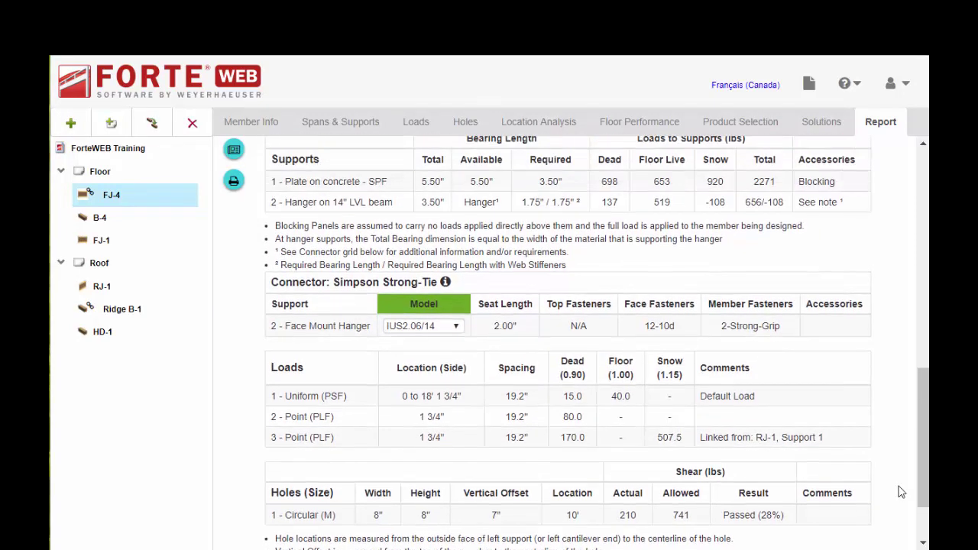
pyautogui.scroll(5, 901, 492)
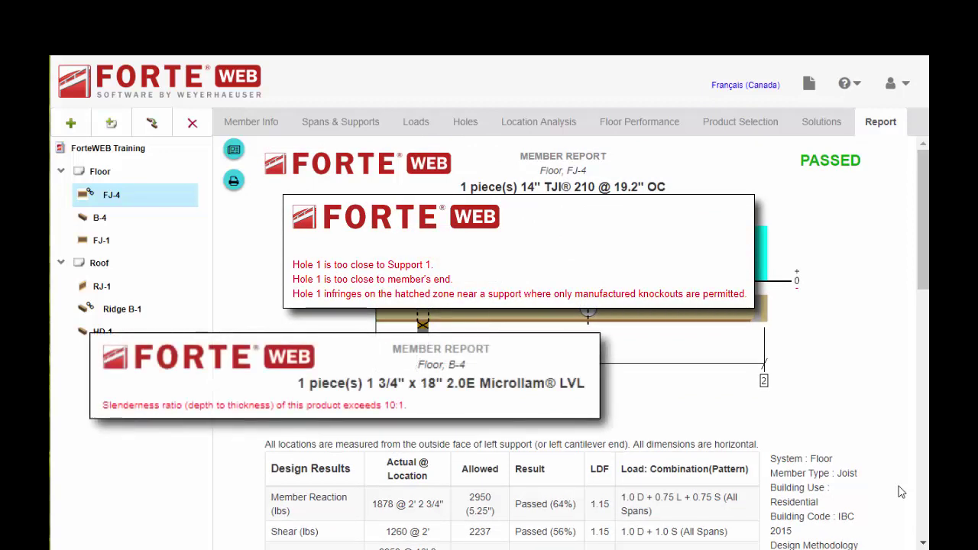
pyautogui.scroll(-15, 898, 492)
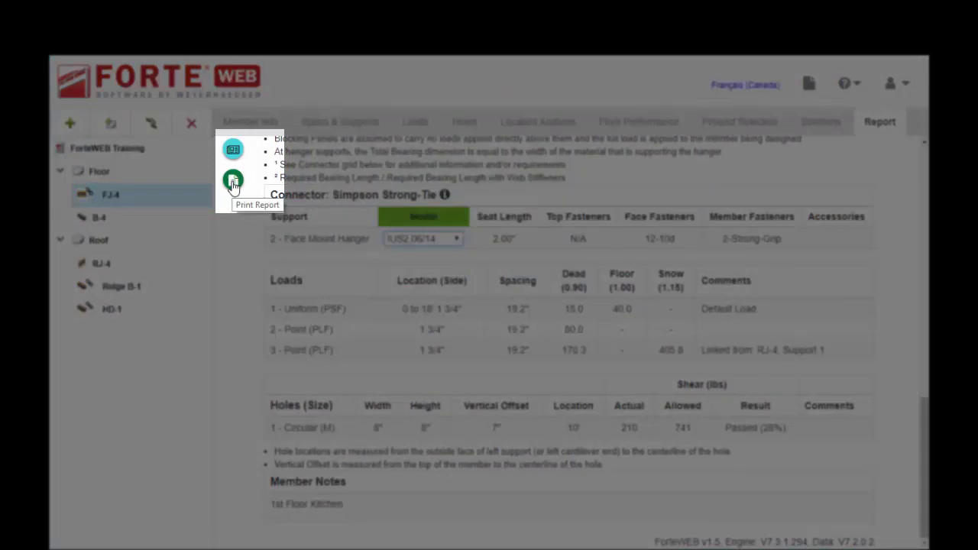
# Step: Print the FJ-4 member report and open the downloaded 'ForteWEB Training_FJ-4 (3).pdf'
pyautogui.click(233, 184)
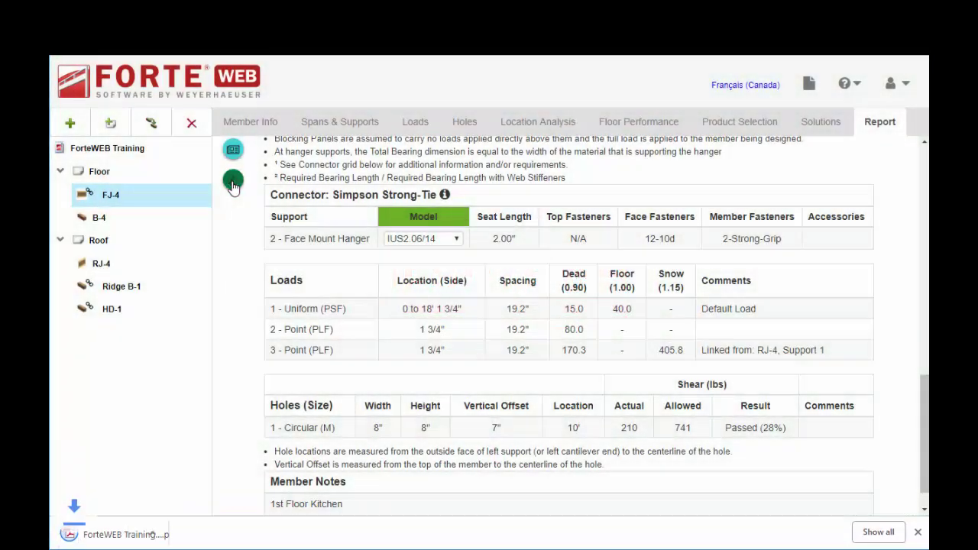
pyautogui.click(133, 533)
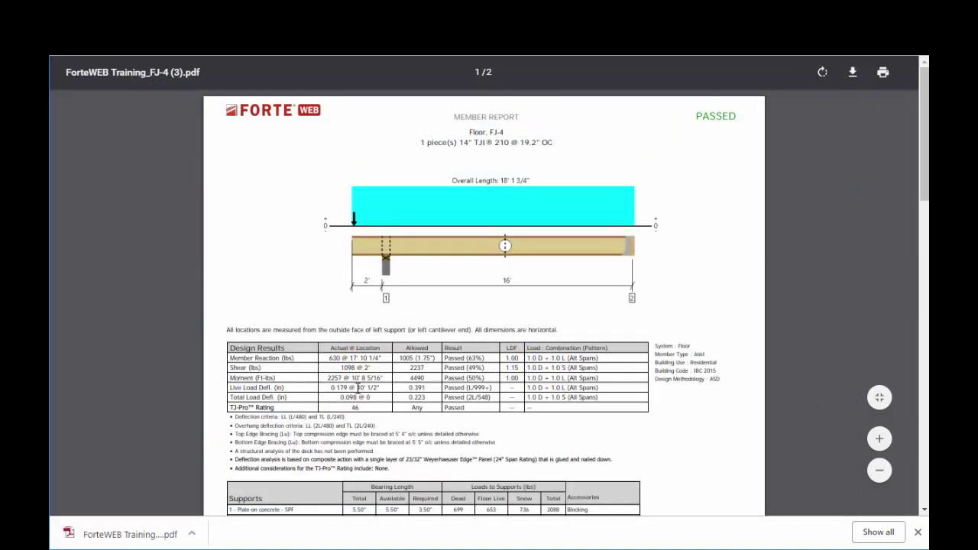
# Step: Scroll through the two-page FJ-4 PDF and highlight the designer's name in the Weyerhaeuser Notes
pyautogui.scroll(-6, 358, 390)
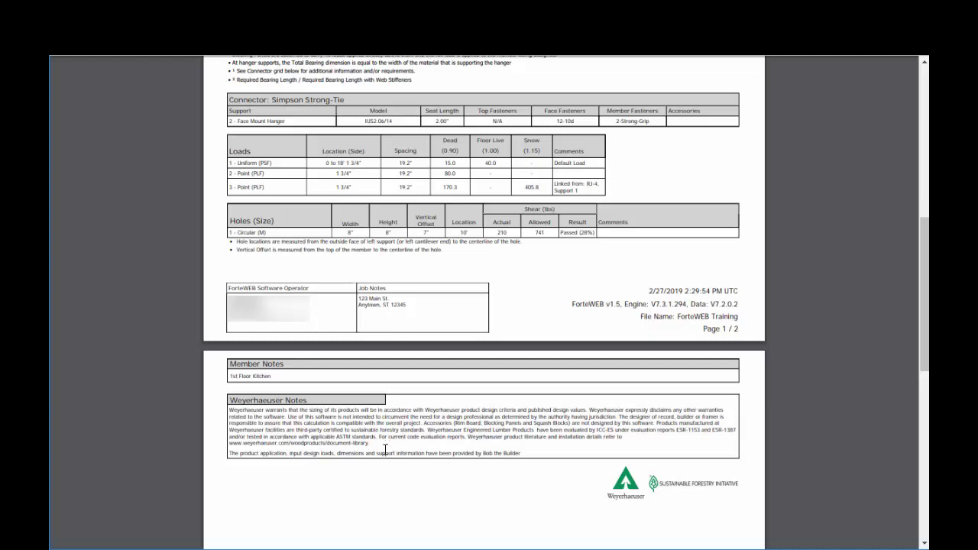
pyautogui.moveTo(479, 455); pyautogui.dragTo(526, 457)
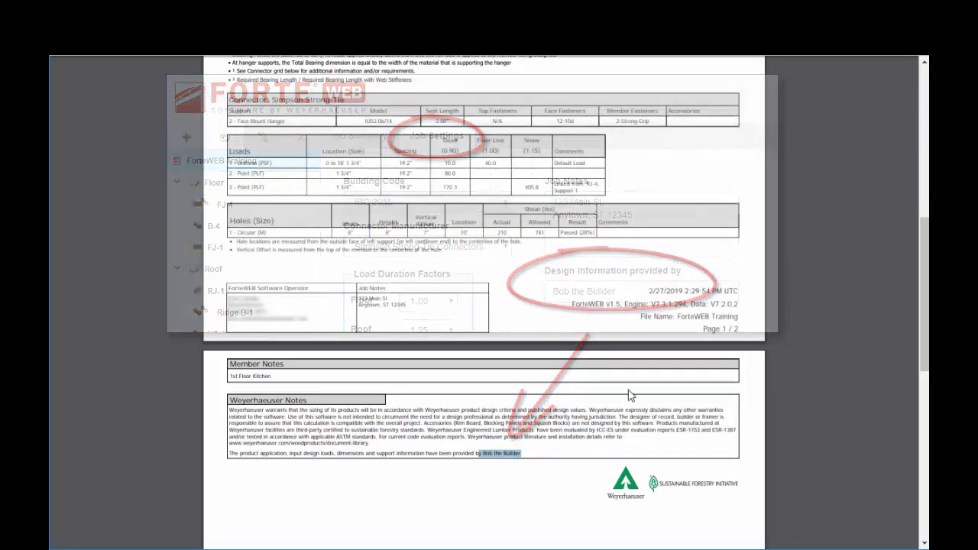
pyautogui.scroll(10, 599, 308)
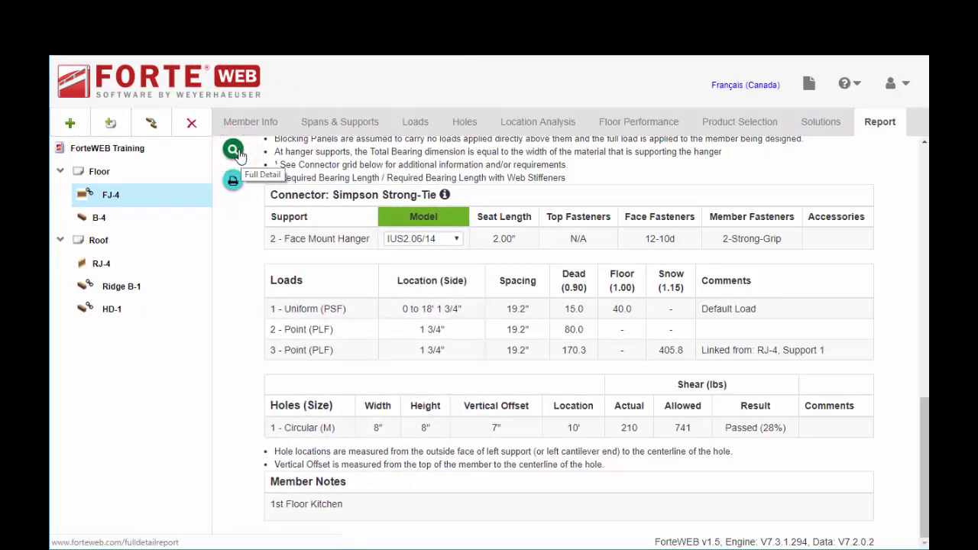
# Step: Open the Full Detail version of the FJ-4 report with its load-combination tables
pyautogui.click(238, 153)
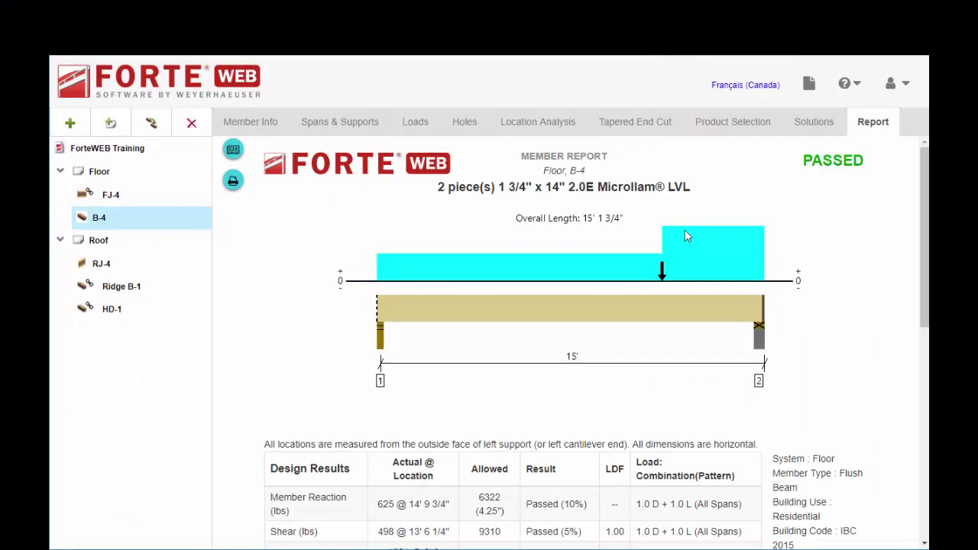
pyautogui.scroll(-8, 728, 230)
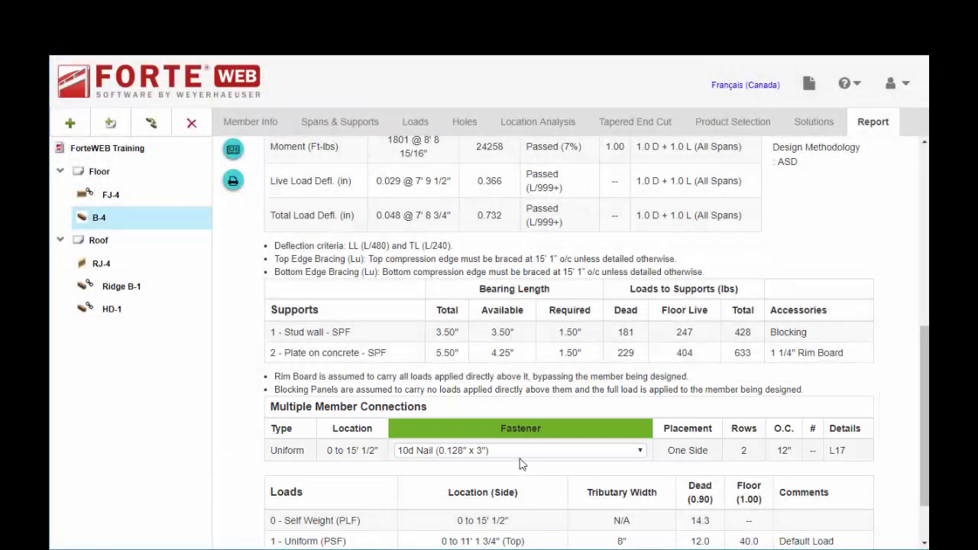
# Step: Keep 10d Nail (0.128" x 3") as the B-4 connection fastener, 2 rows at 12" O.C
pyautogui.click(521, 452)
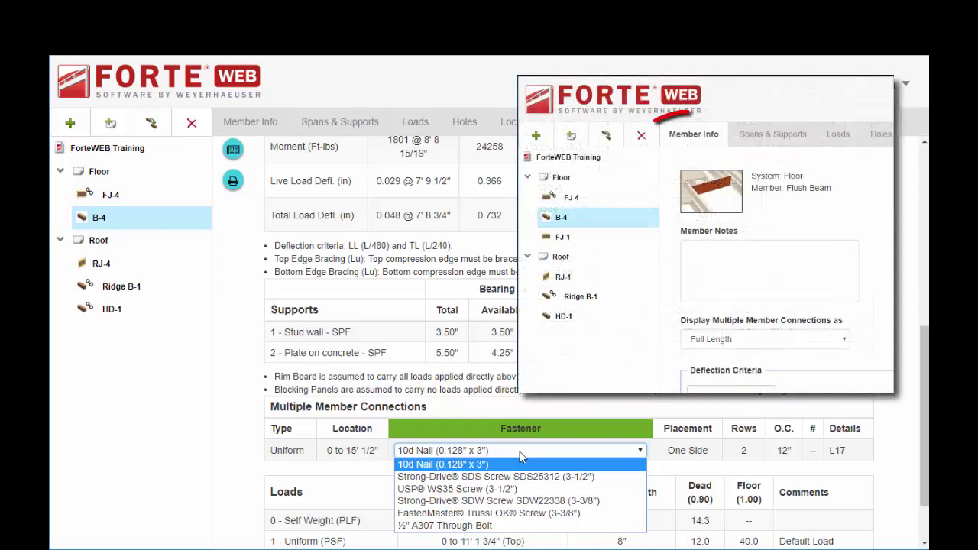
pyautogui.click(519, 453)
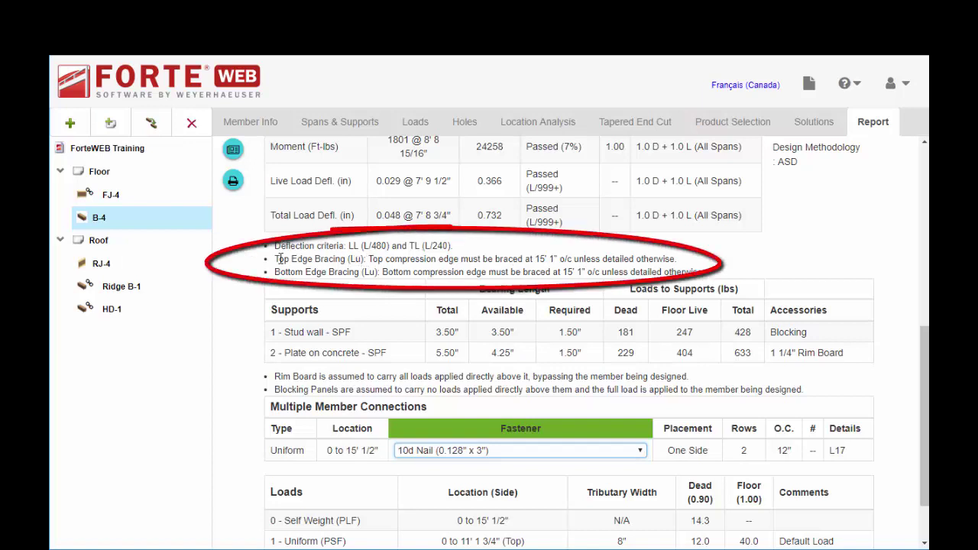
pyautogui.moveTo(277, 258); pyautogui.dragTo(686, 267)
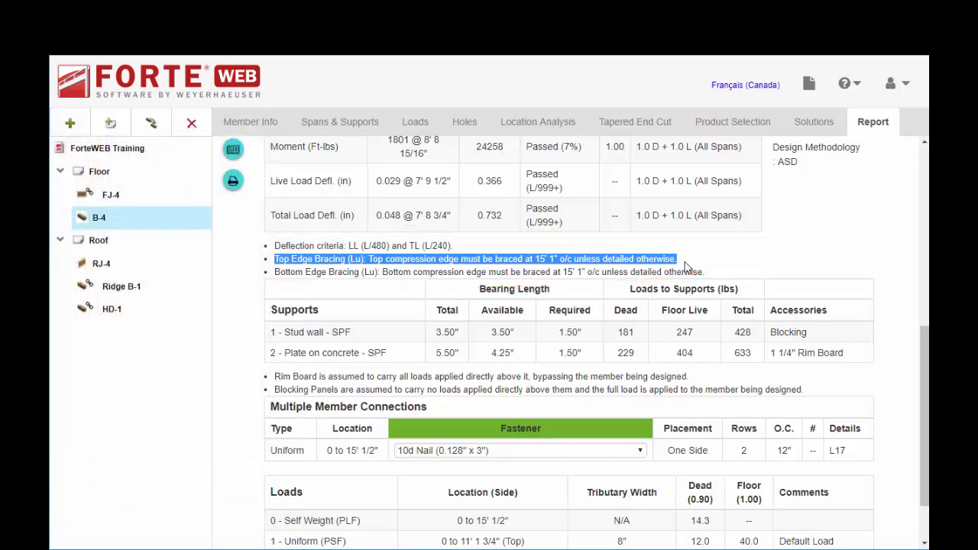
pyautogui.click(686, 273)
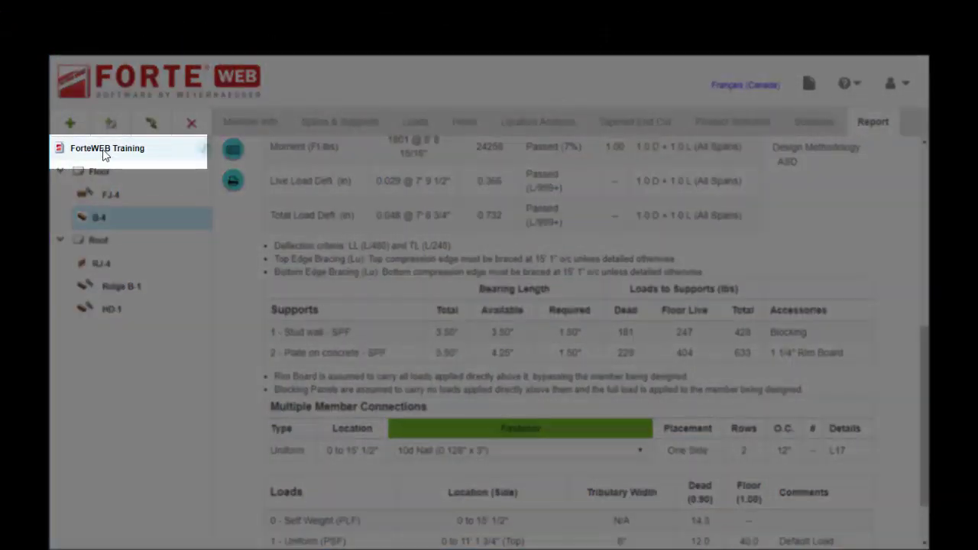
# Step: From the ForteWEB Training job summary, print all Roof and Floor members, including RJ-4, and open the 8-page PDF
pyautogui.click(104, 152)
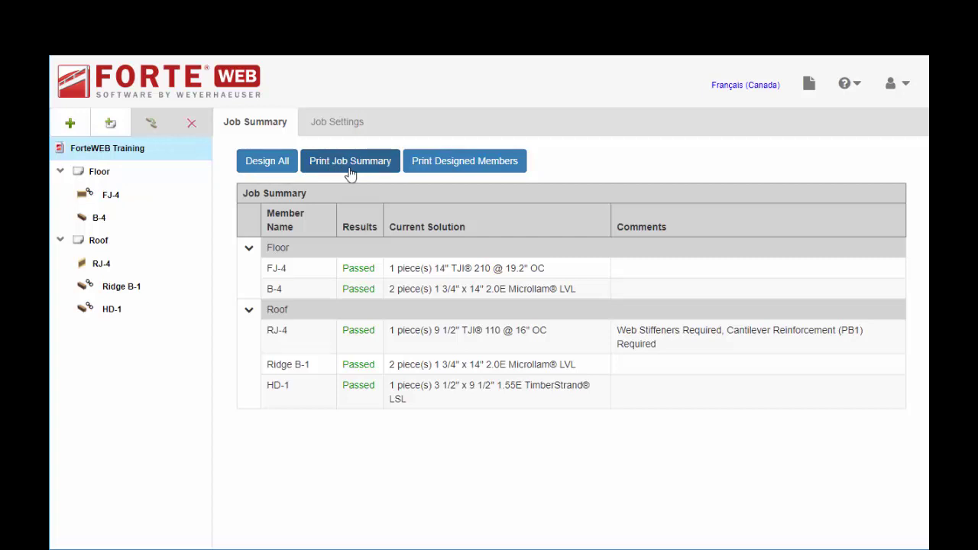
pyautogui.click(432, 169)
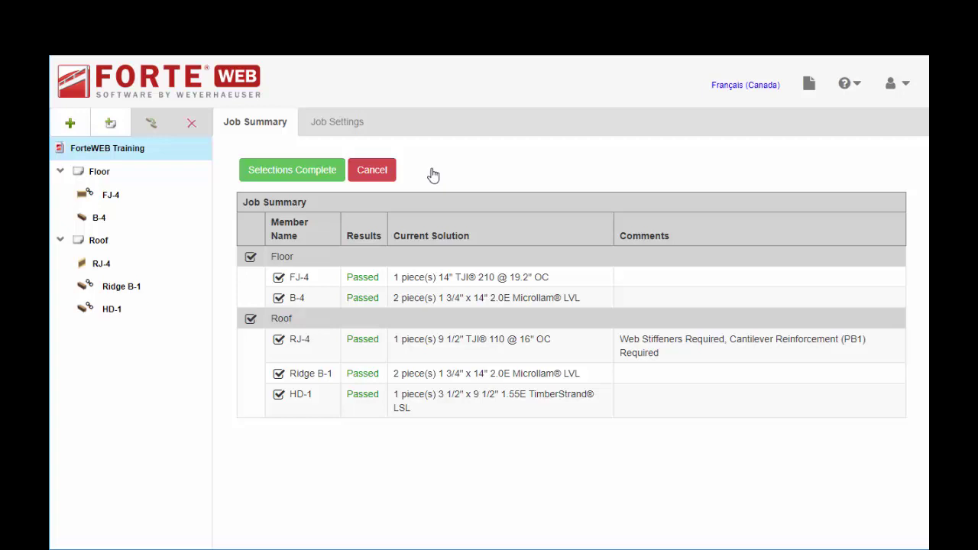
pyautogui.click(252, 319)
pyautogui.click(251, 319)
pyautogui.click(279, 339)
pyautogui.click(278, 340)
pyautogui.click(279, 176)
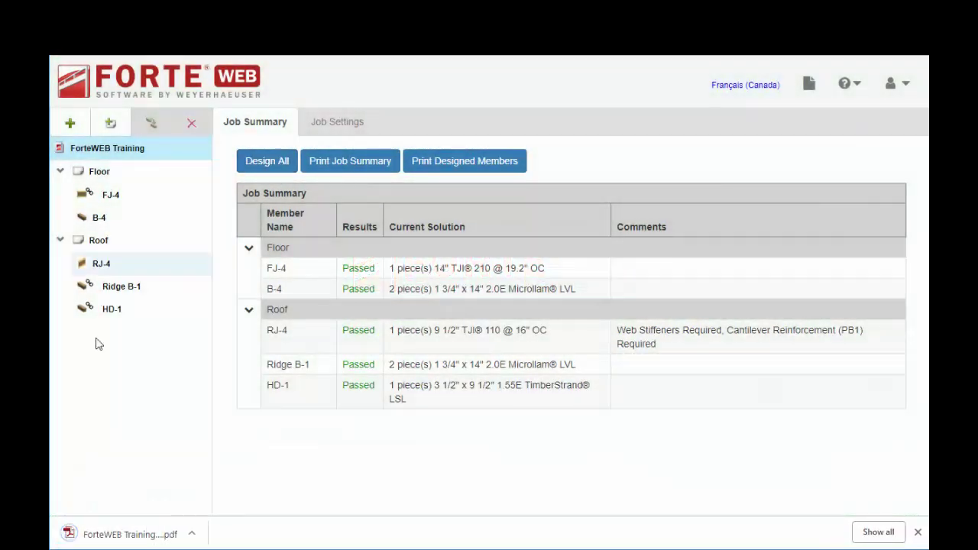
pyautogui.click(80, 533)
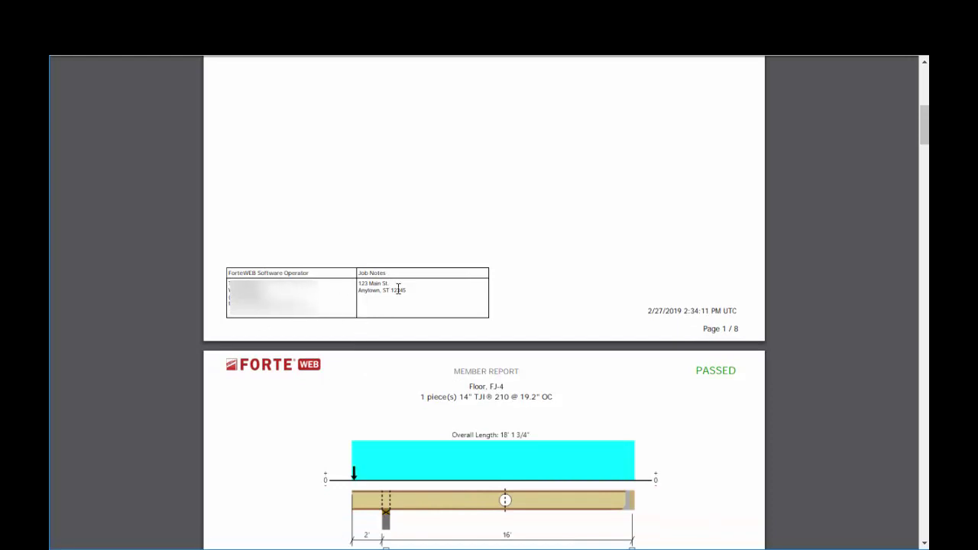
# Step: Scroll the calc package PDF from its cover down to the FJ-4 member report page
pyautogui.scroll(-1, 410, 329)
pyautogui.scroll(-4, 410, 329)
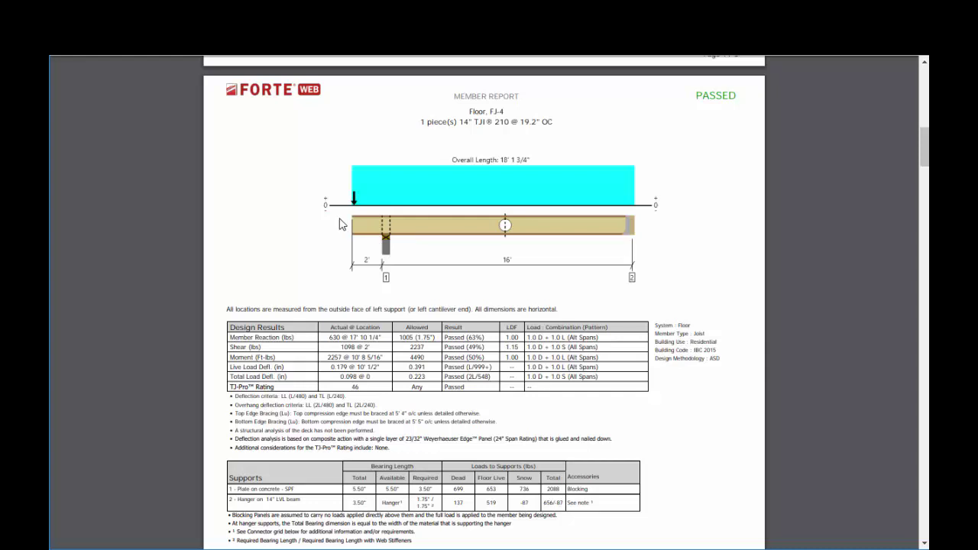
pyautogui.scroll(-4, 340, 223)
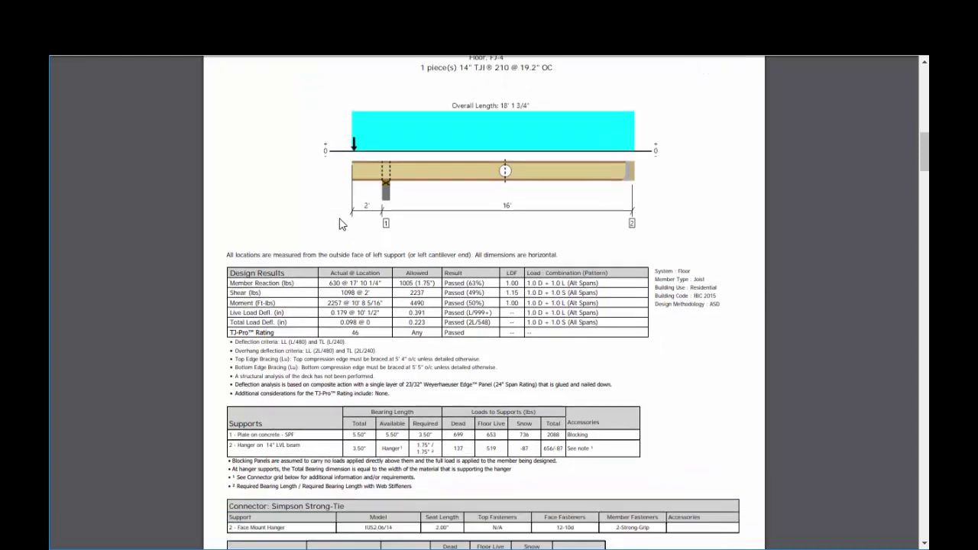